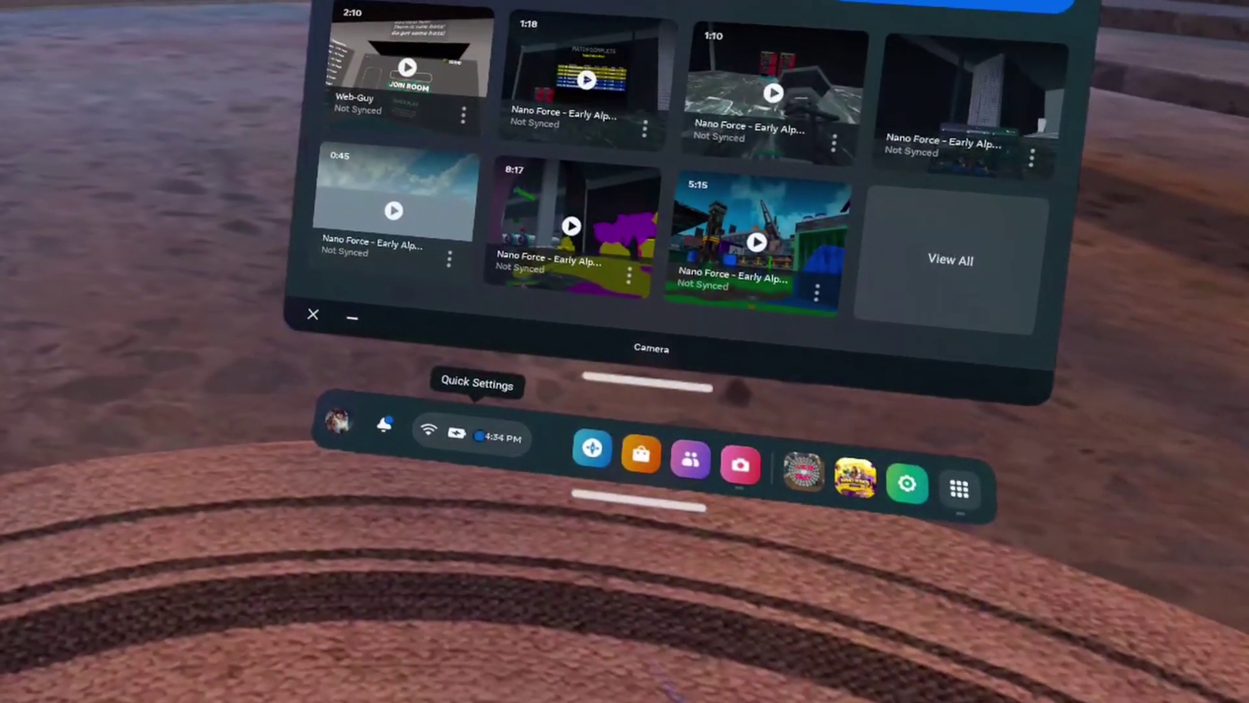
- Open Quick Settings, where the Guardian boundary shows as Roomscale
left_click(498, 454)
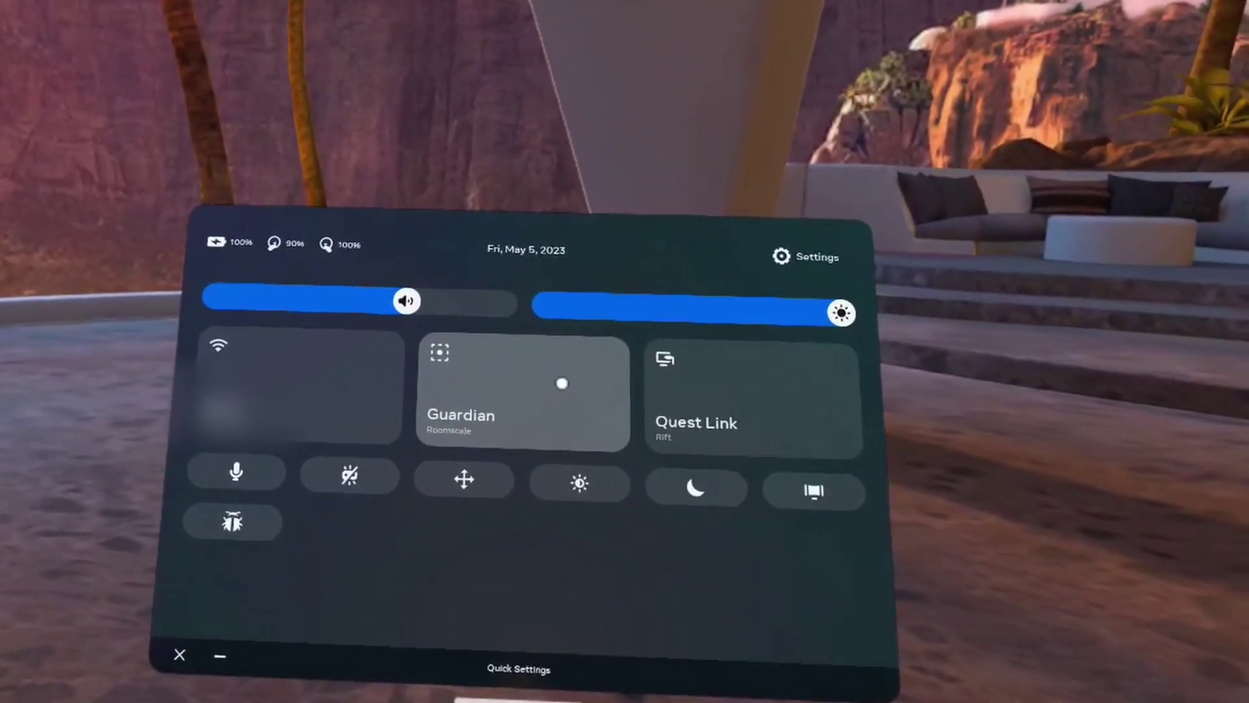
- After cancelling a first attempt, recreate the Guardian as a Stationary boundary and confirm it
left_click(501, 394)
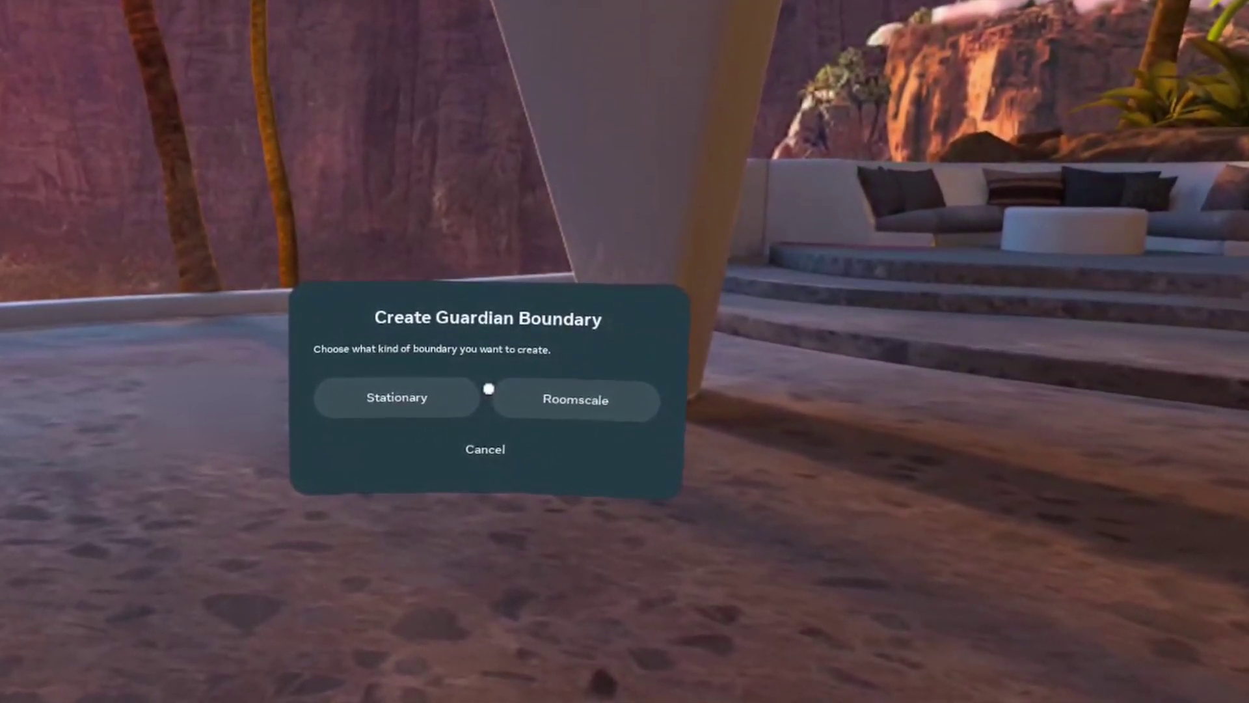
left_click(485, 440)
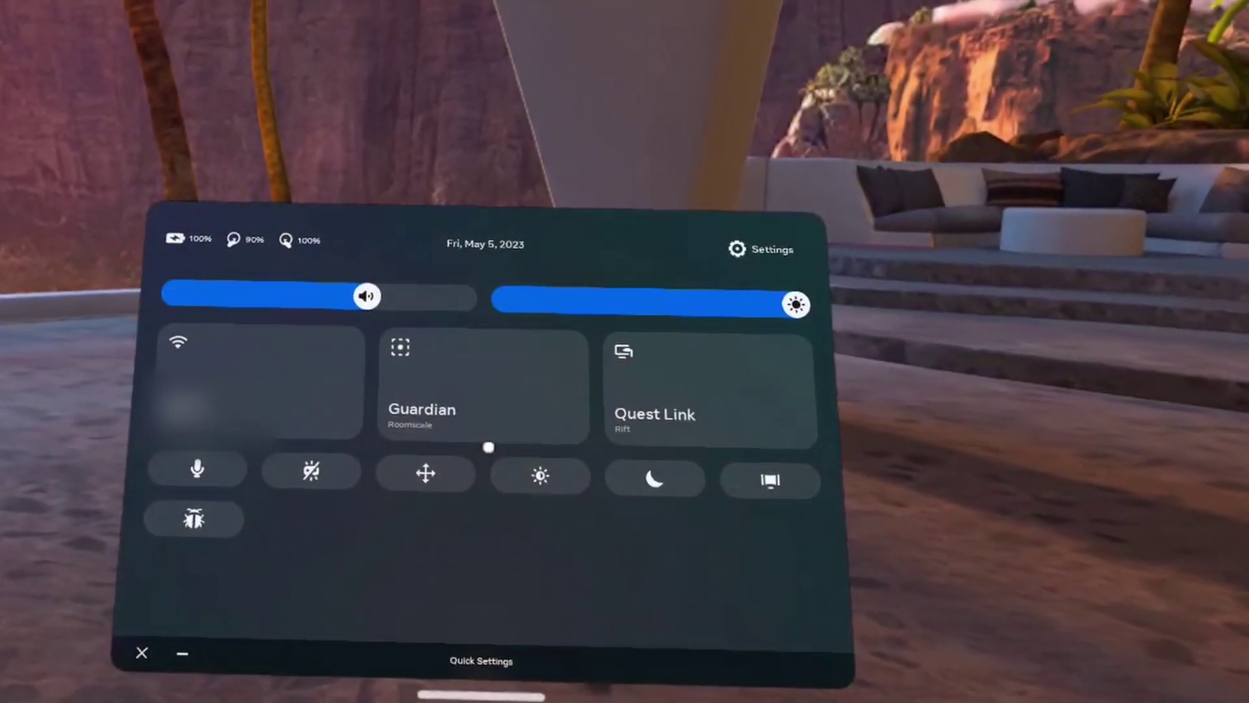
left_click(481, 408)
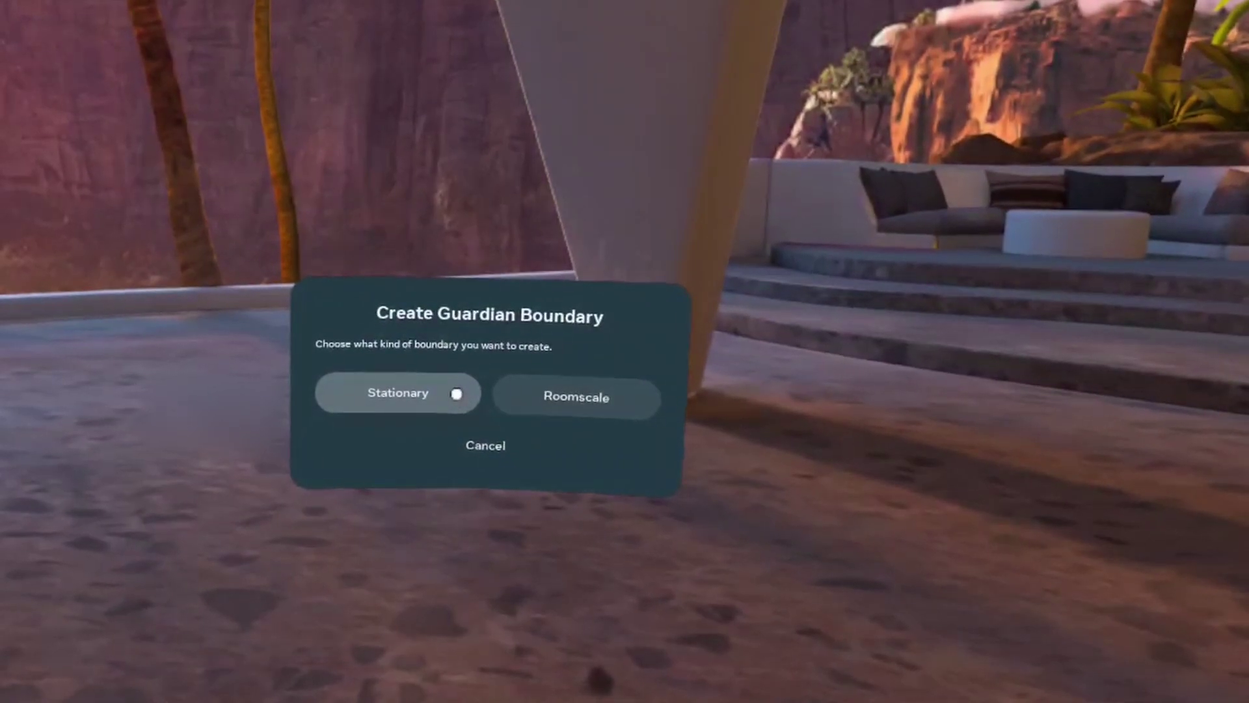
left_click(456, 392)
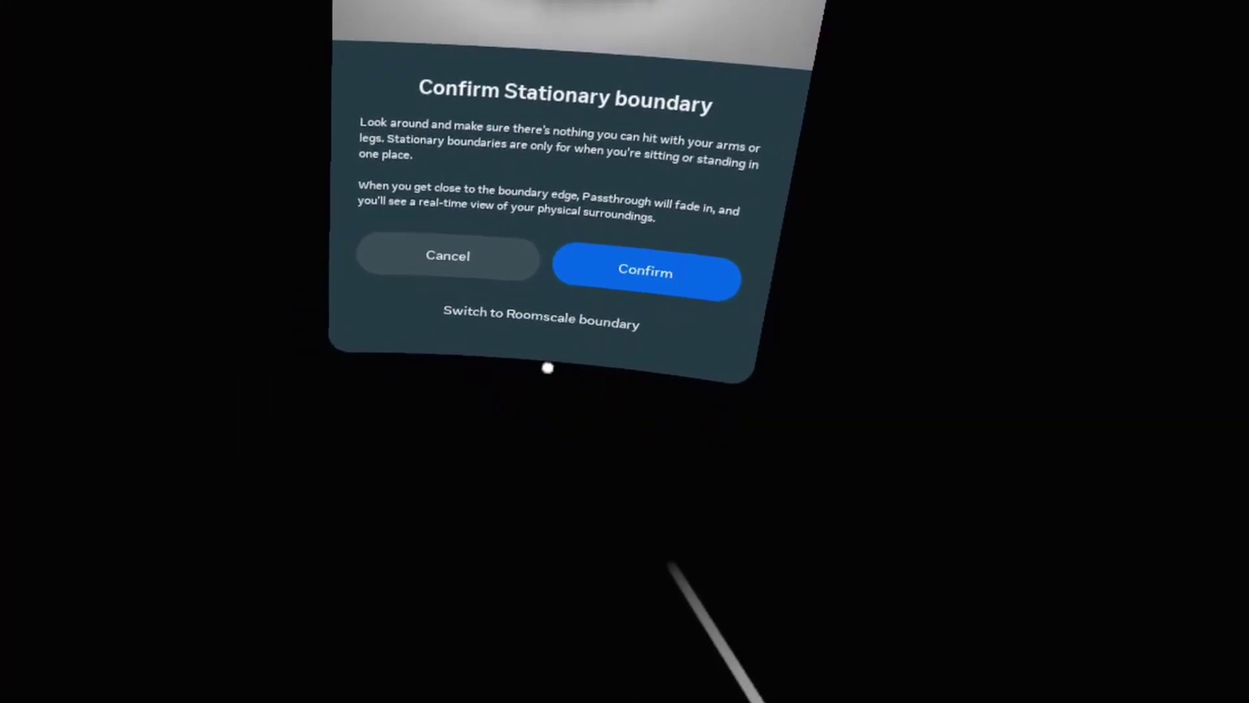
left_click(595, 291)
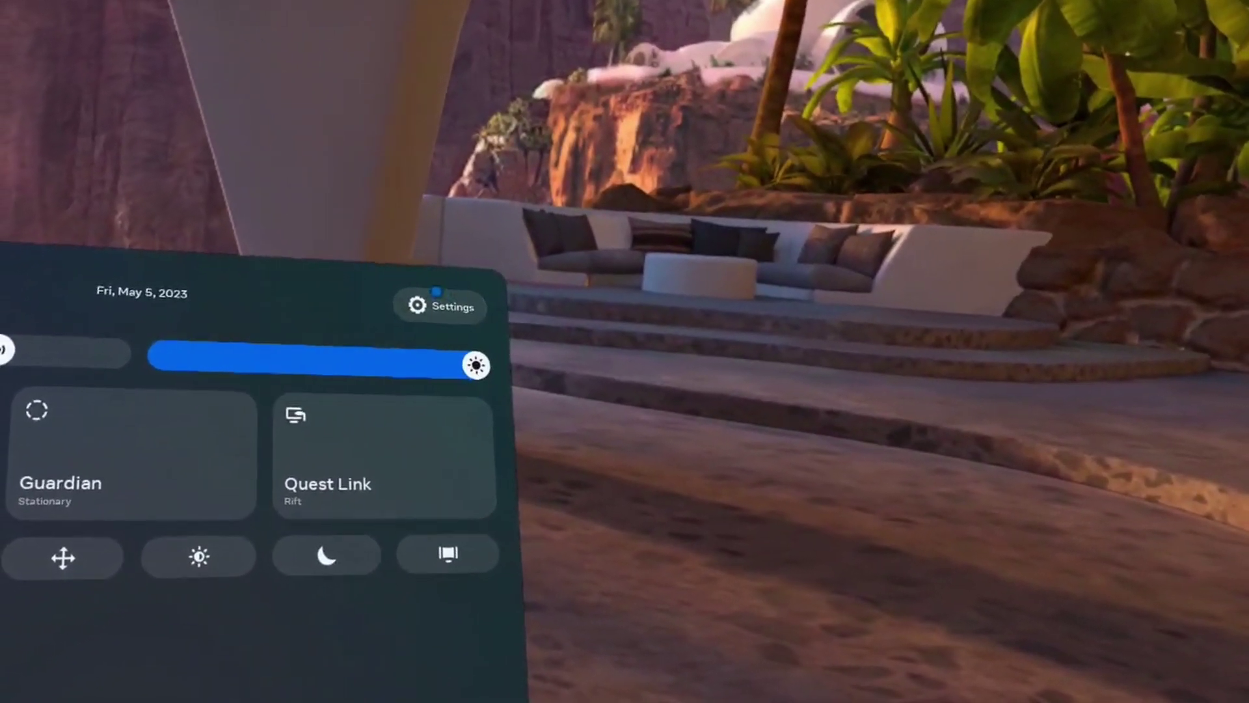
- Go from Quick Settings to full Settings and the Guardian General page, boundary color Blue (Default)
left_click(437, 292)
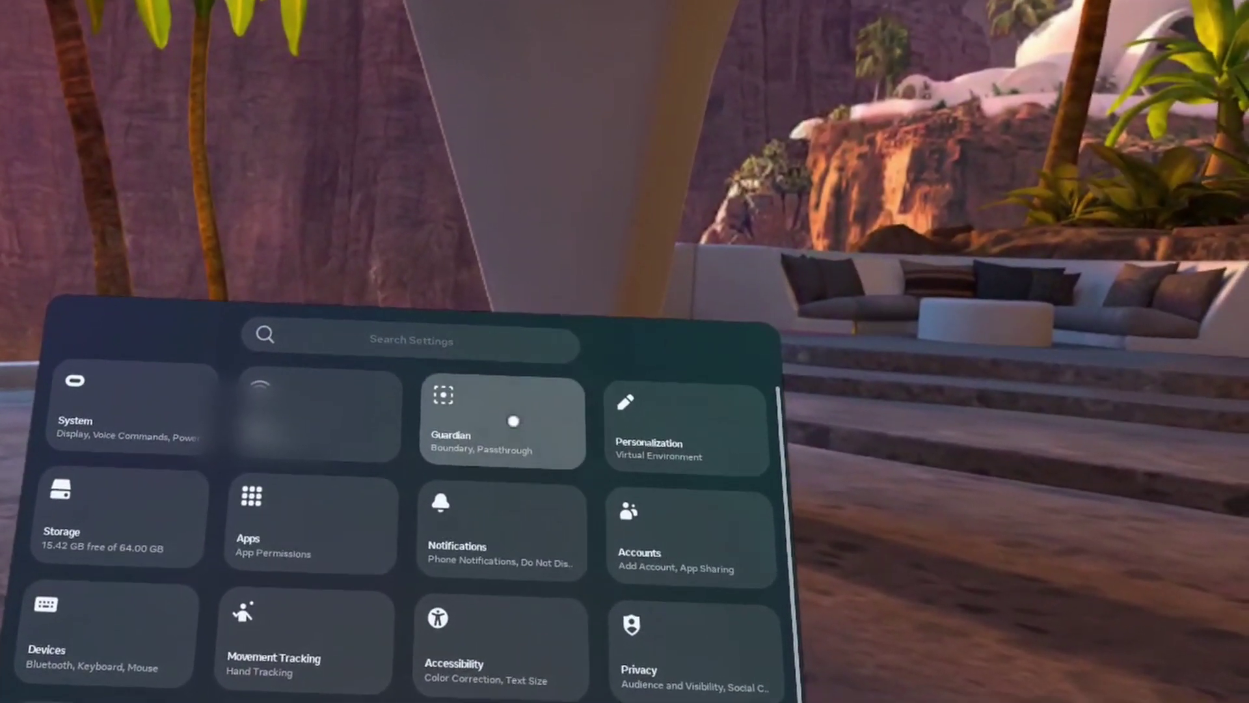
left_click(500, 437)
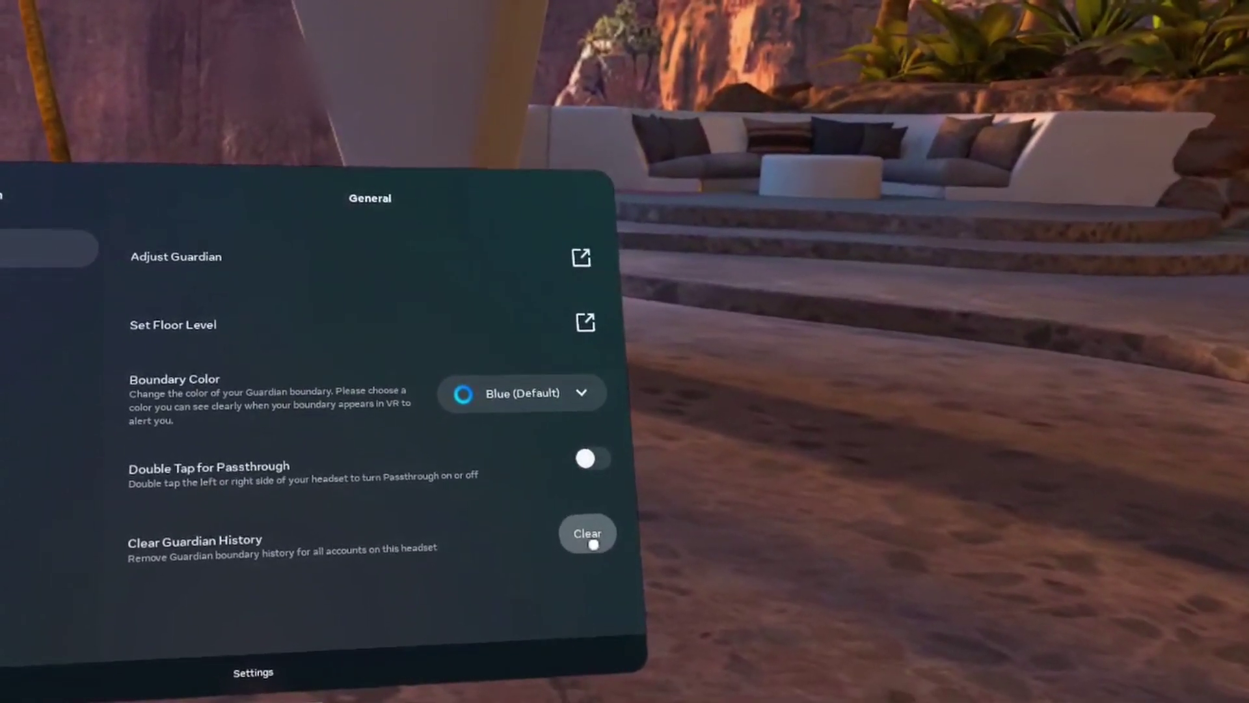
- Clear the Guardian history, then switch to a Stationary boundary and confirm it
left_click(594, 543)
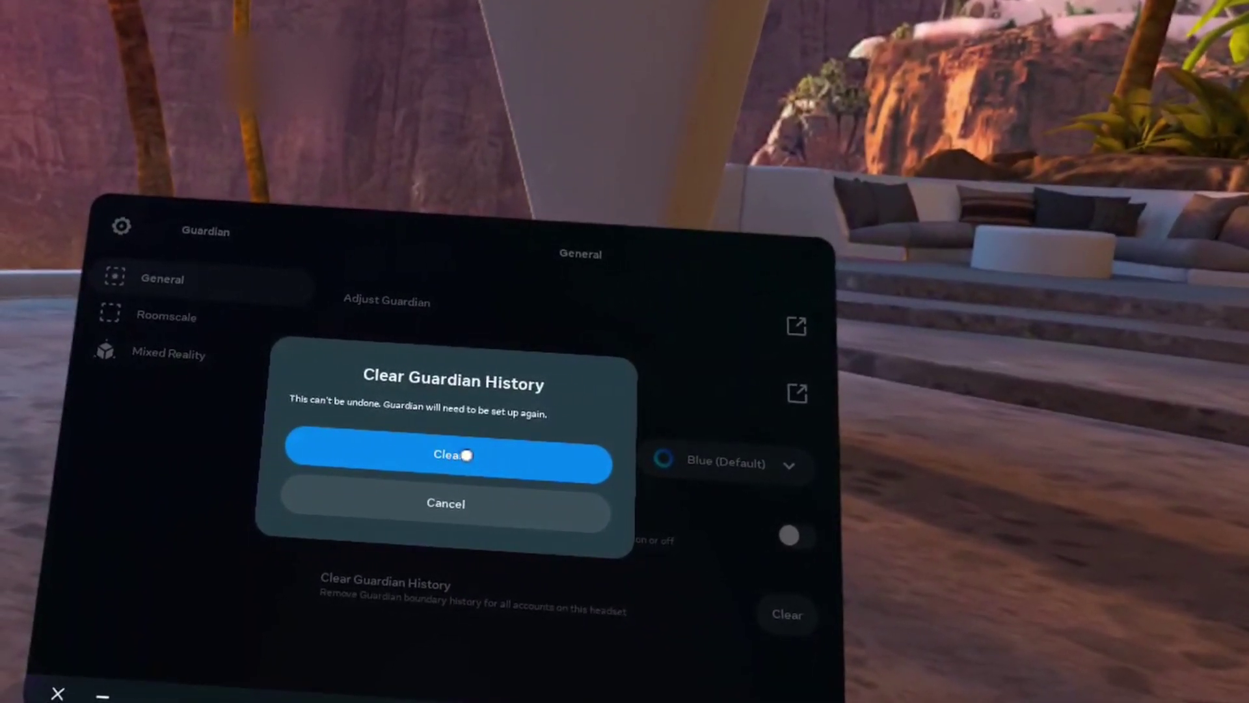
left_click(459, 454)
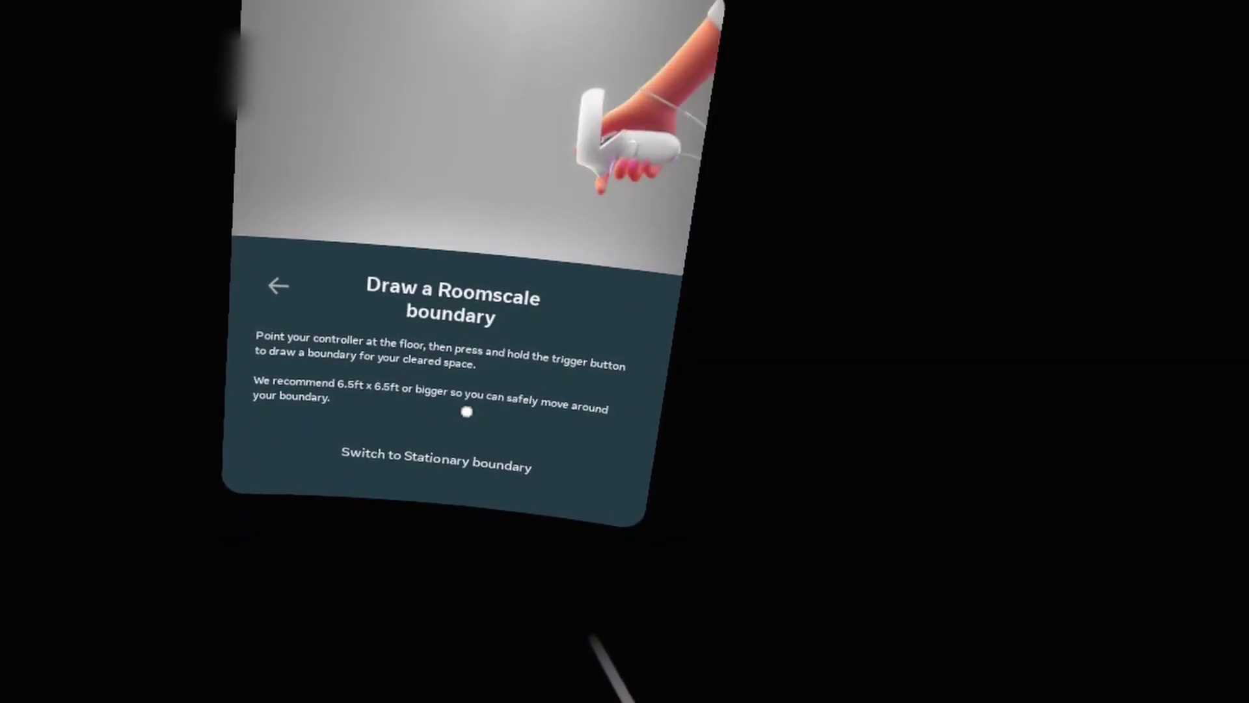
left_click(439, 456)
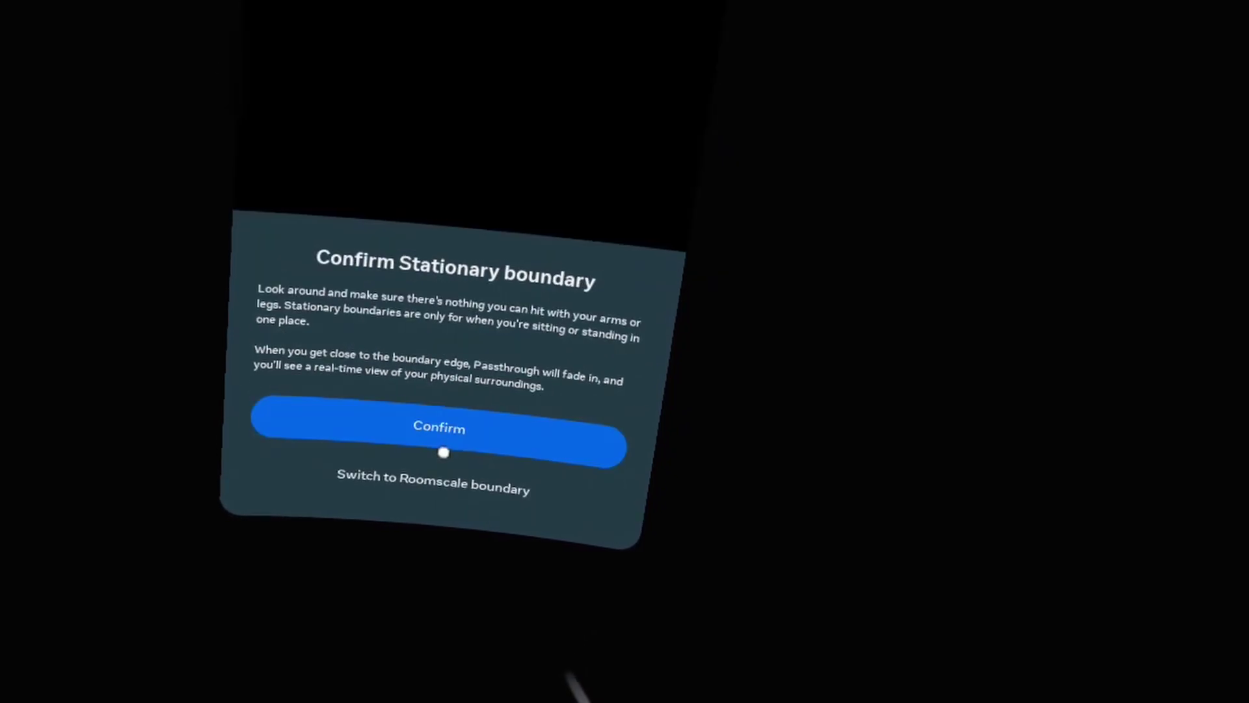
left_click(442, 437)
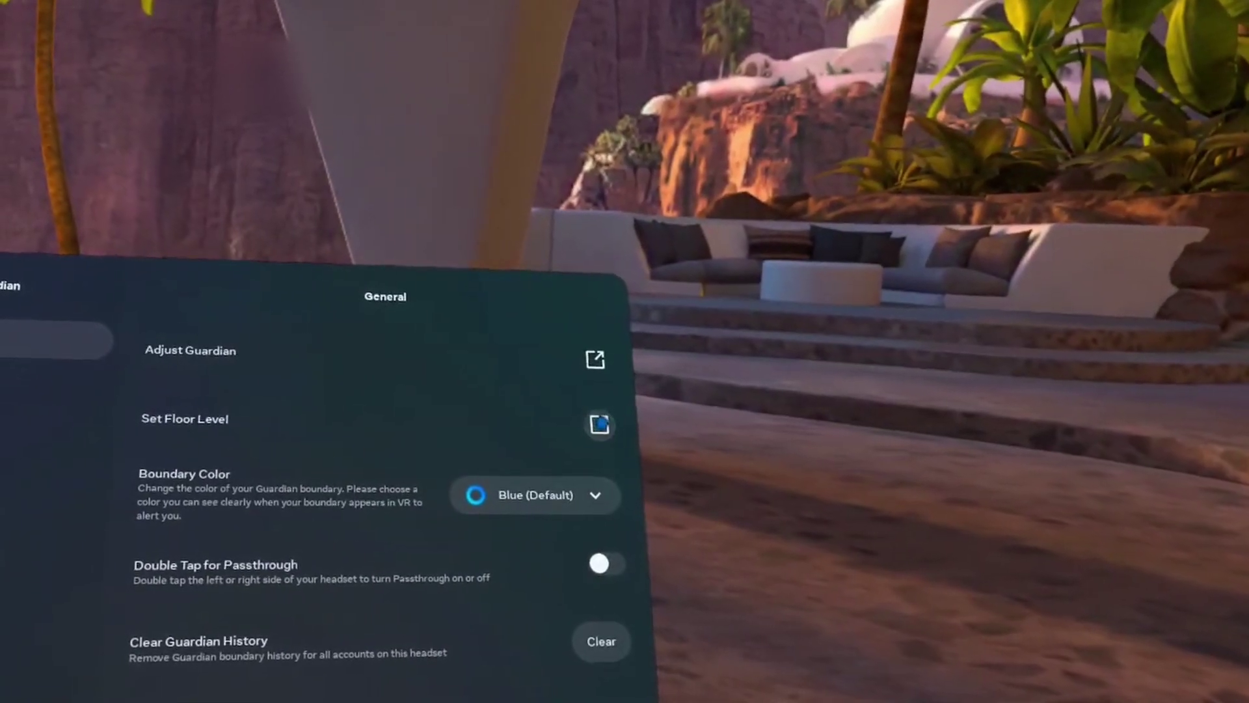
- Run Set Floor Level to reset the Guardian floor height
left_click(599, 424)
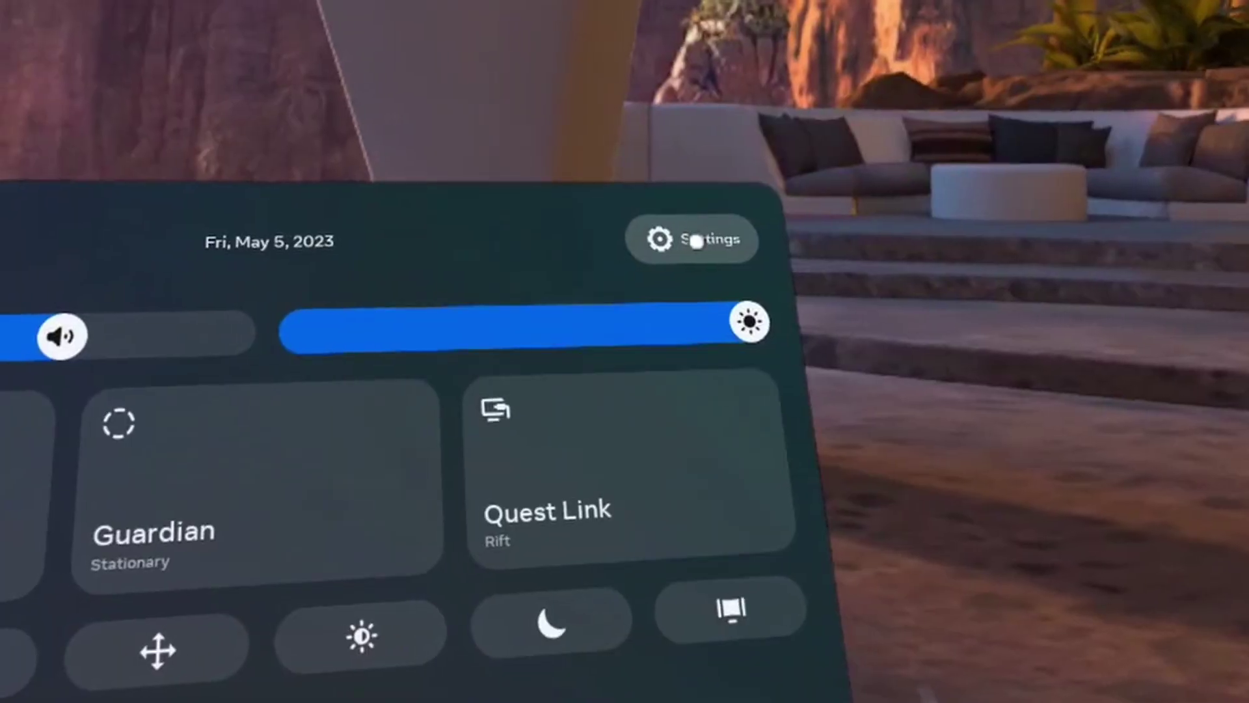
- Reopen Guardian settings and scroll through the Roomscale boundary sensitivity sliders
left_click(167, 487)
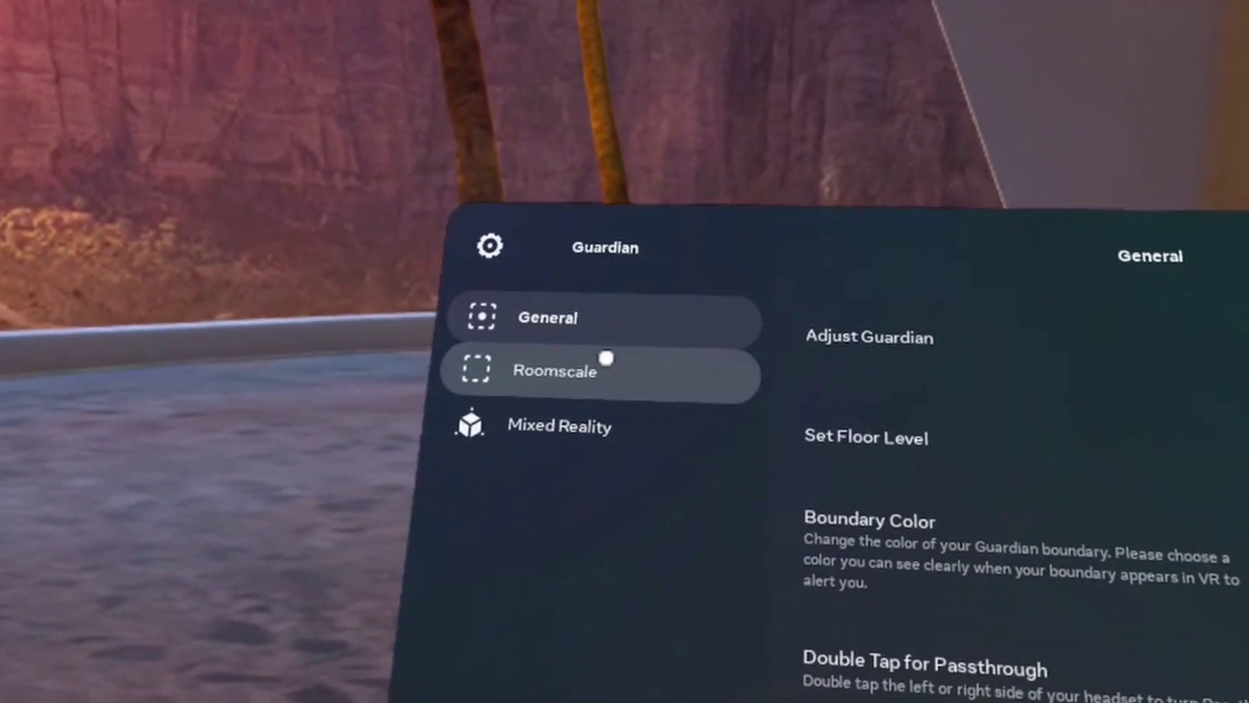
left_click(390, 332)
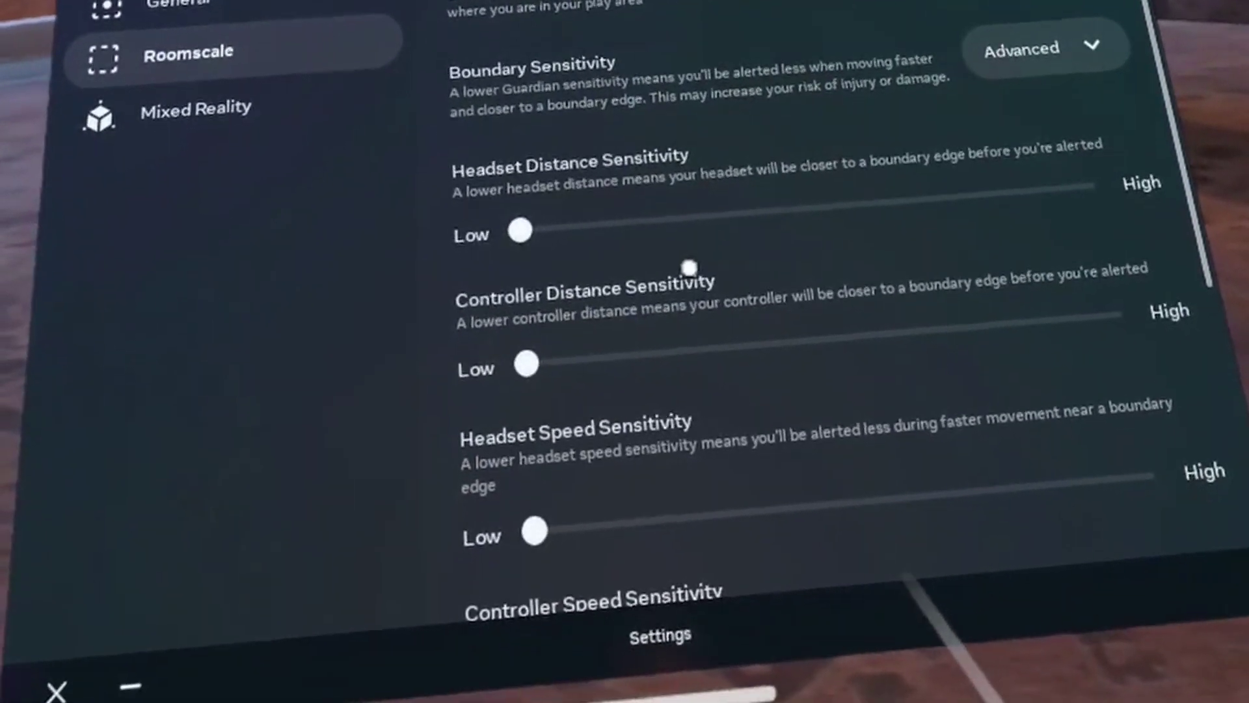
scroll(696, 286, "down", 5)
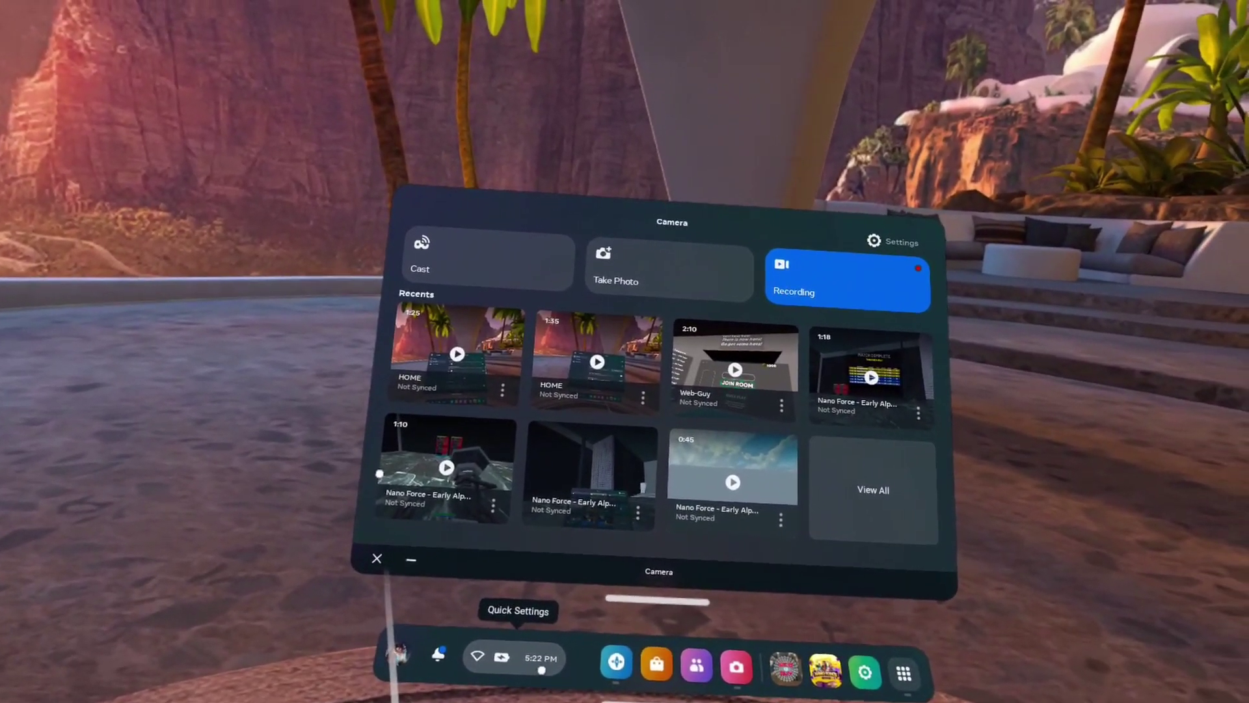
- Open System settings to Software Update, showing version 51.0.0.182.268.465860992 and No Internet
left_click(541, 670)
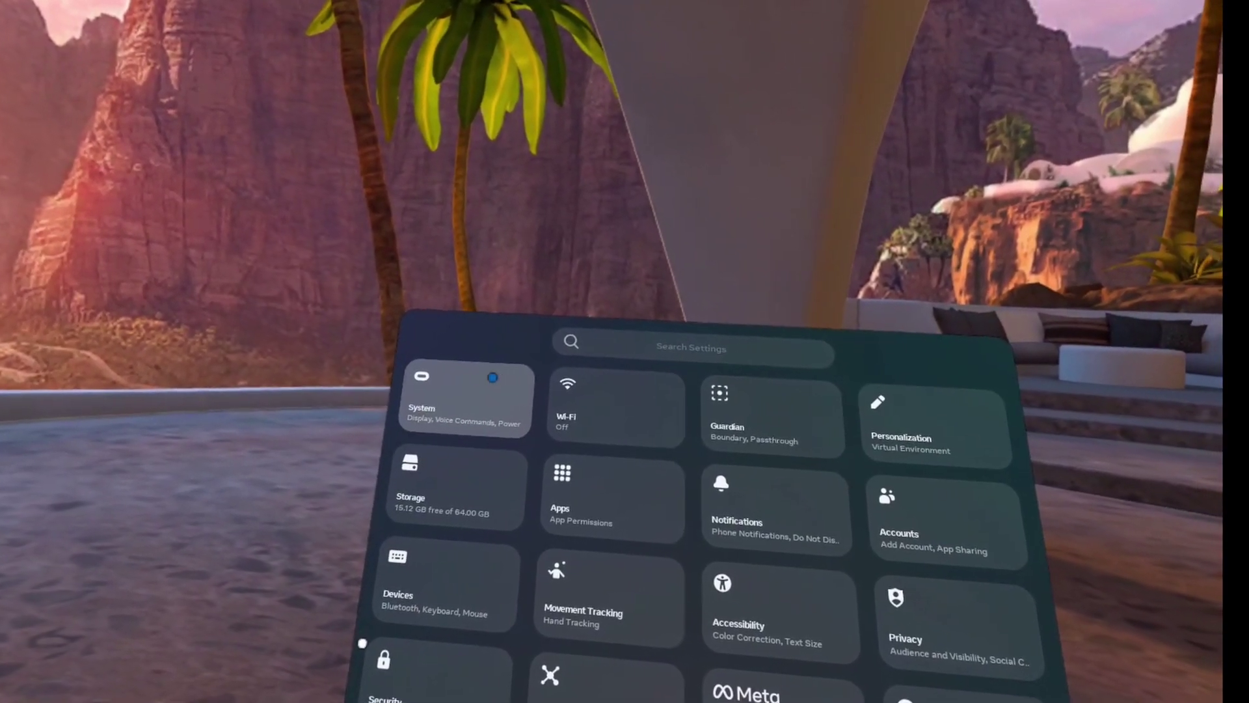
left_click(519, 382)
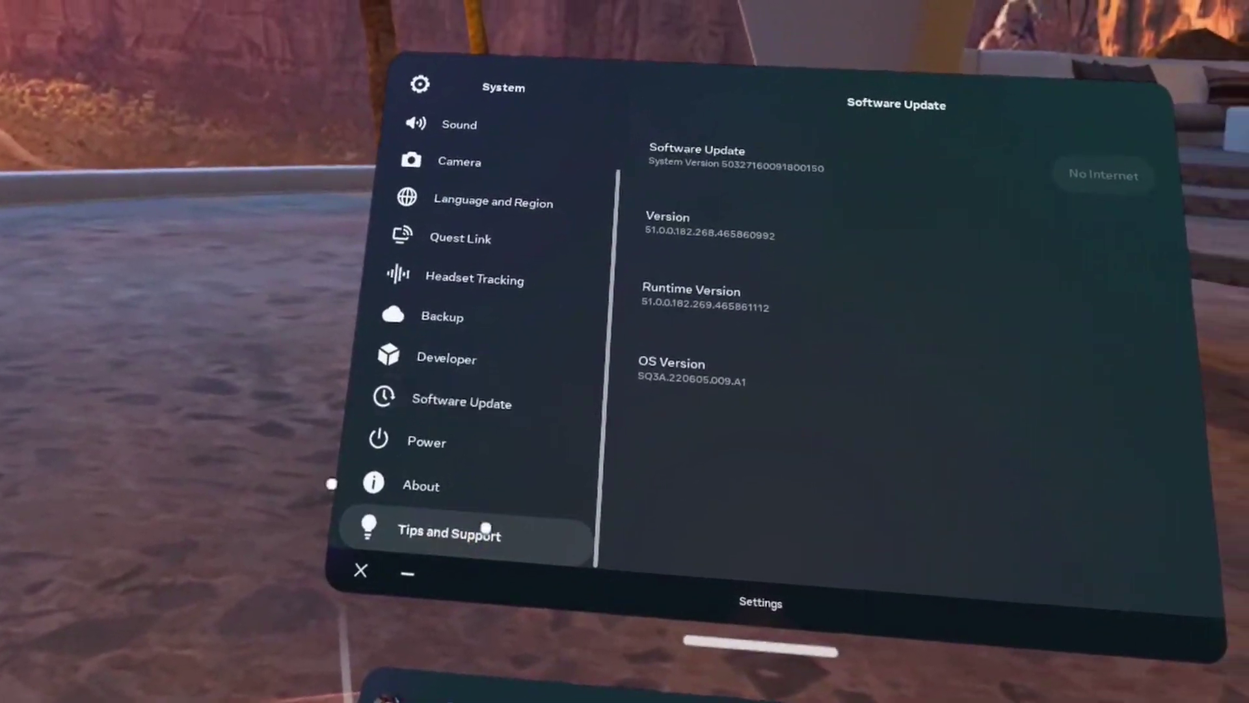
- Look at Tips and Support, then Headset Tracking: tracking enabled, Tracking Frequency Auto
left_click(545, 501)
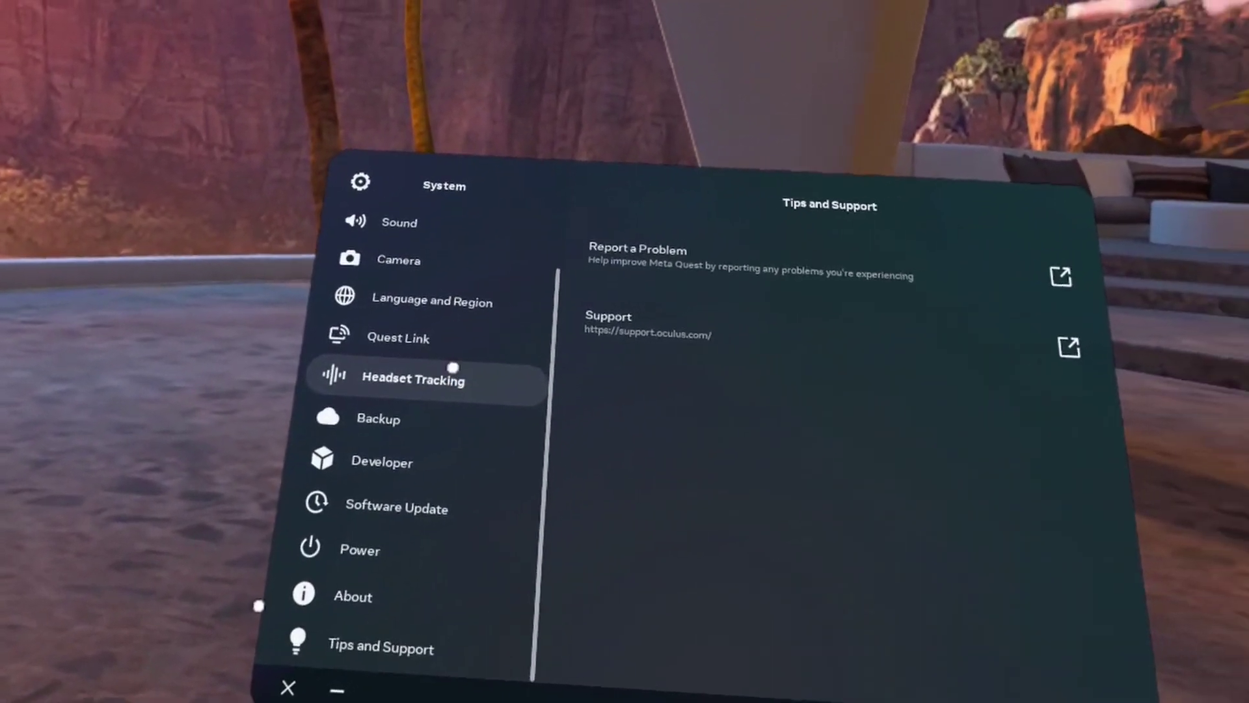
left_click(569, 350)
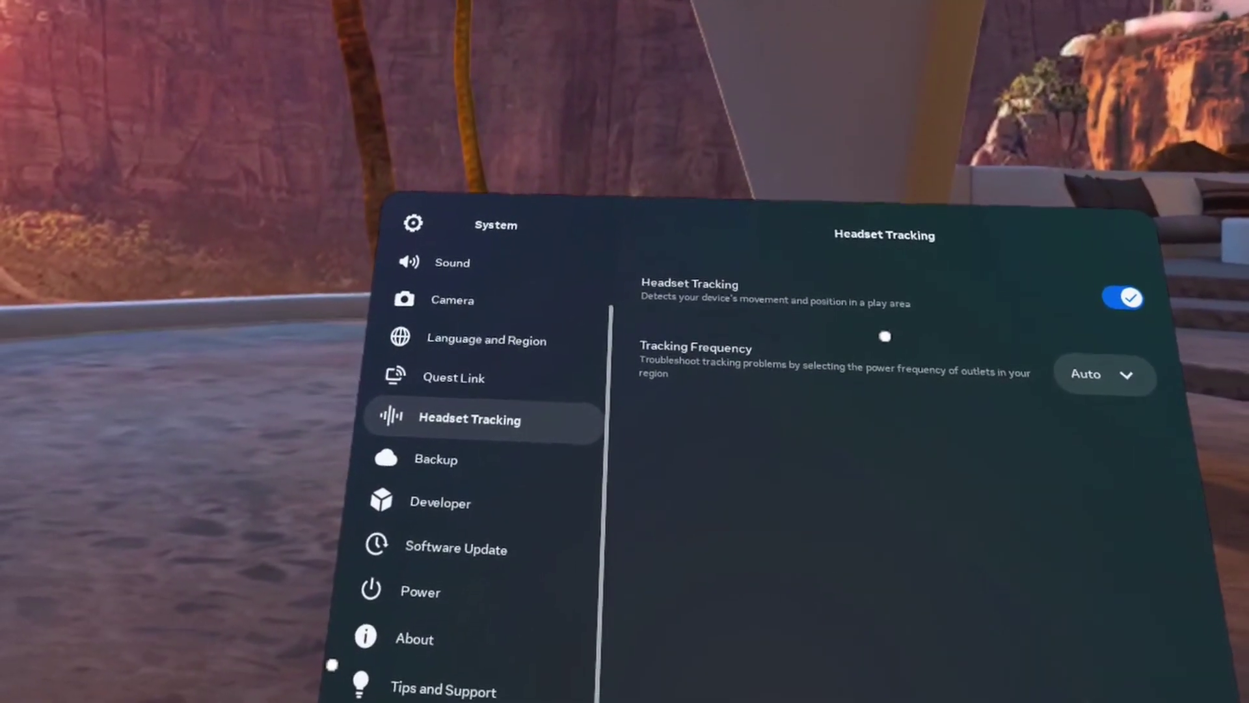
- Review the Camera options, then the Display page with 120 Hz Refresh Rate and Night Display off
scroll(573, 313, "up", 2)
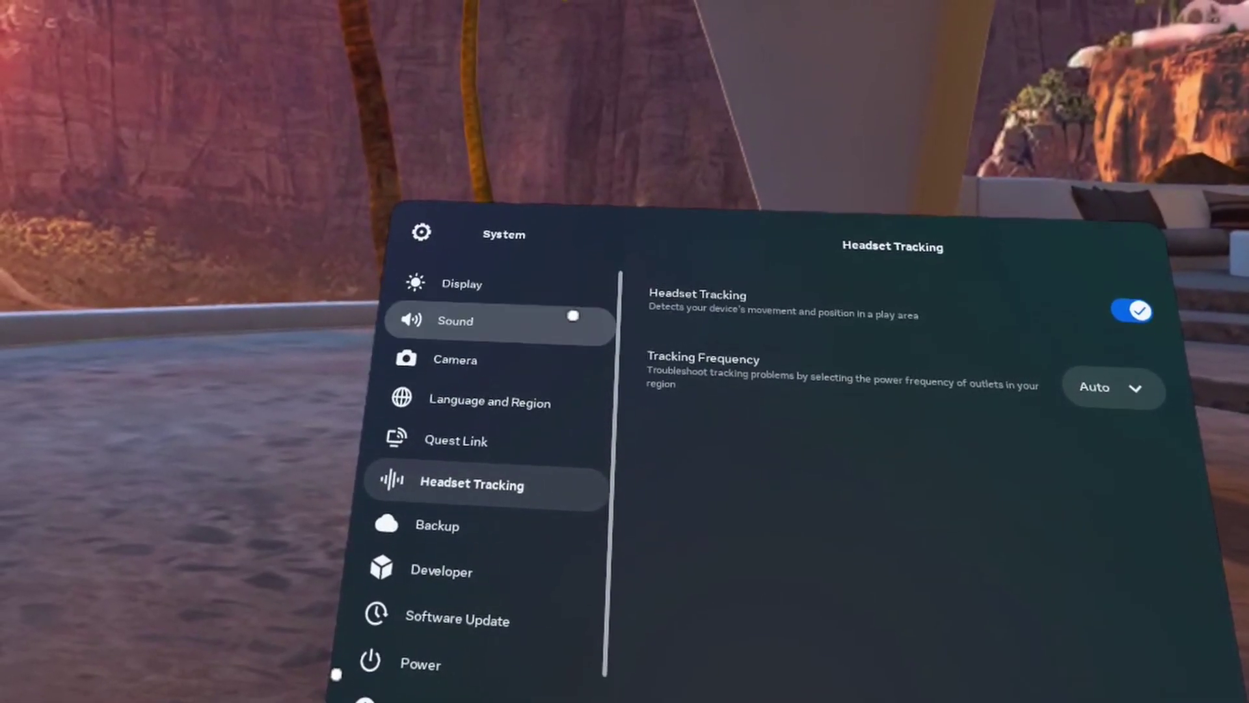
left_click(549, 361)
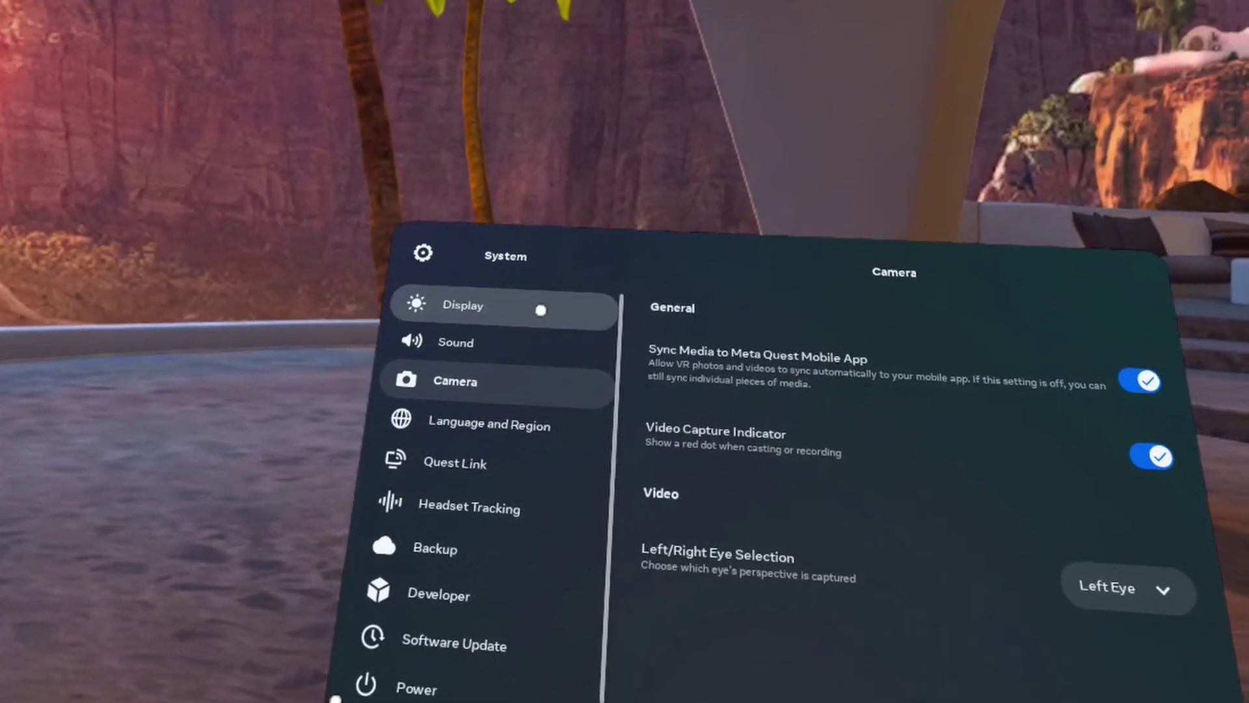
left_click(541, 310)
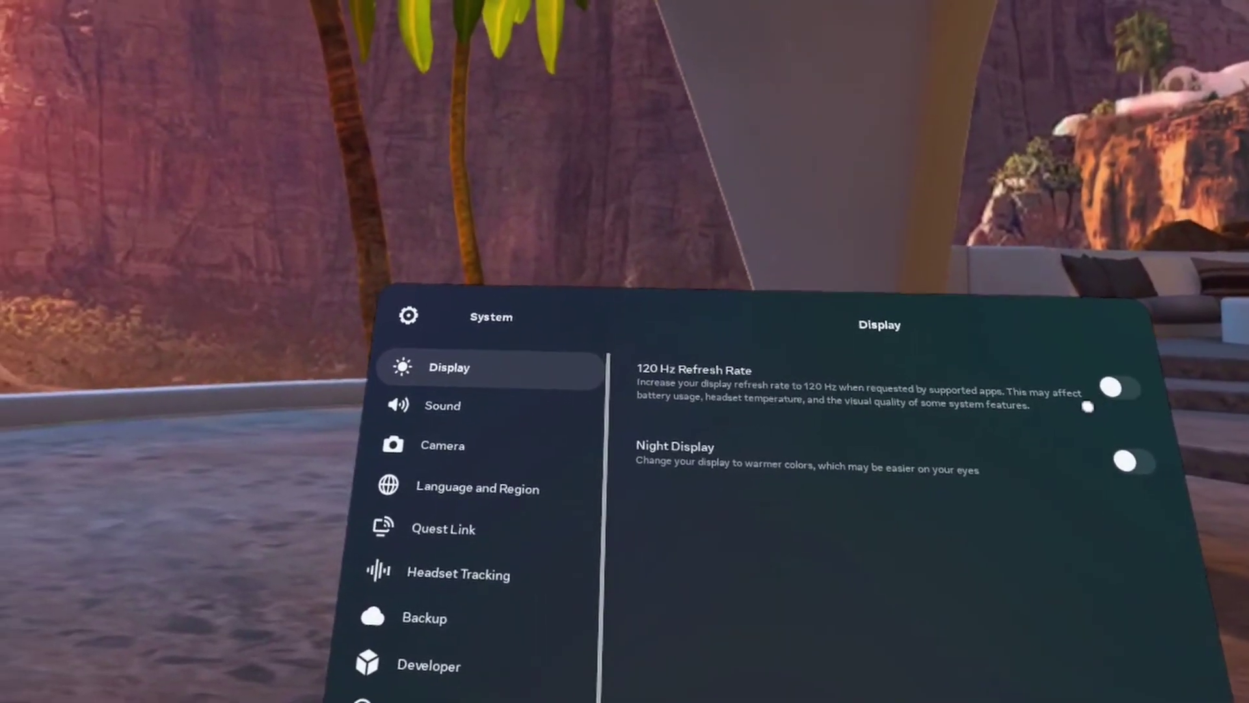
- Browse the Experimental features page, then return to the main Settings category overview
left_click(444, 286)
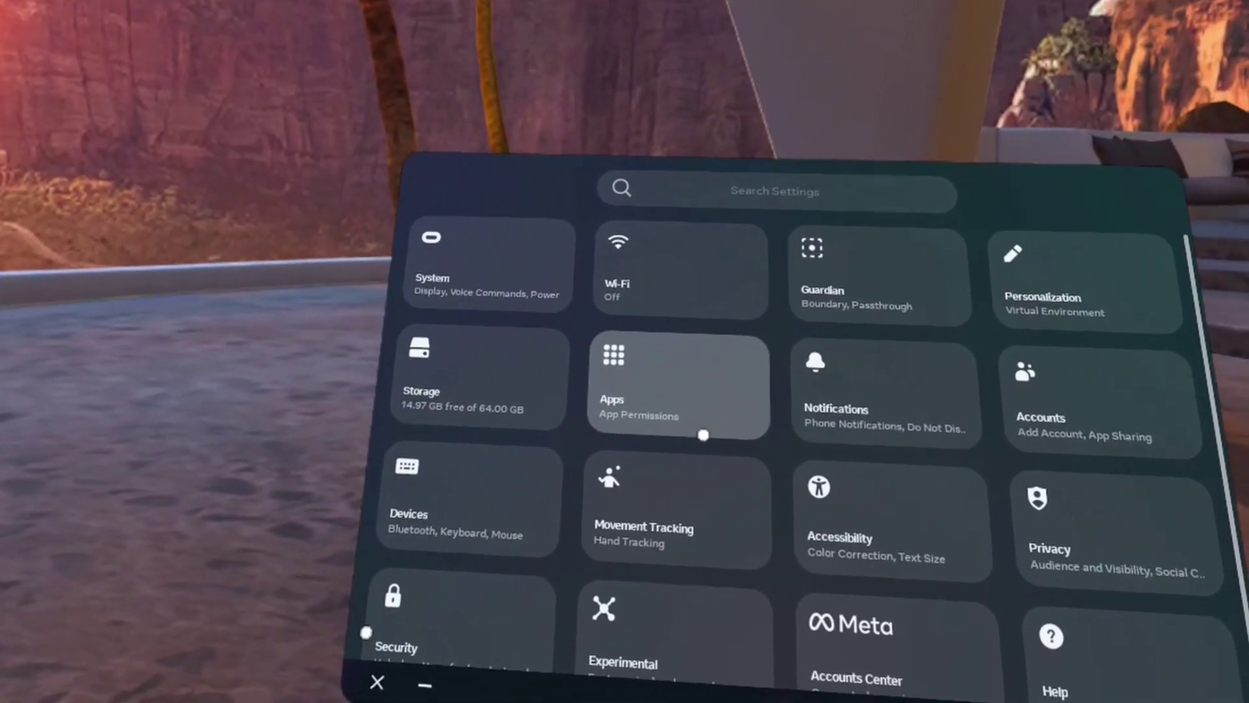
scroll(637, 423, "down", 1)
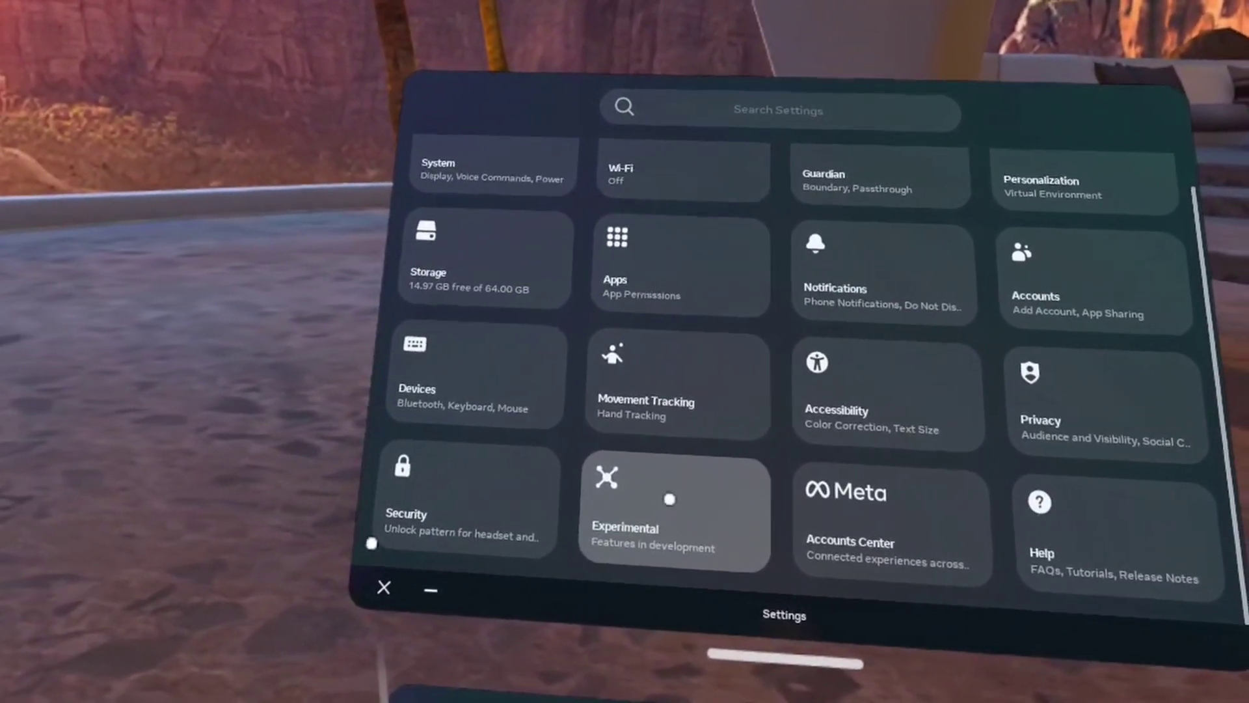
left_click(470, 518)
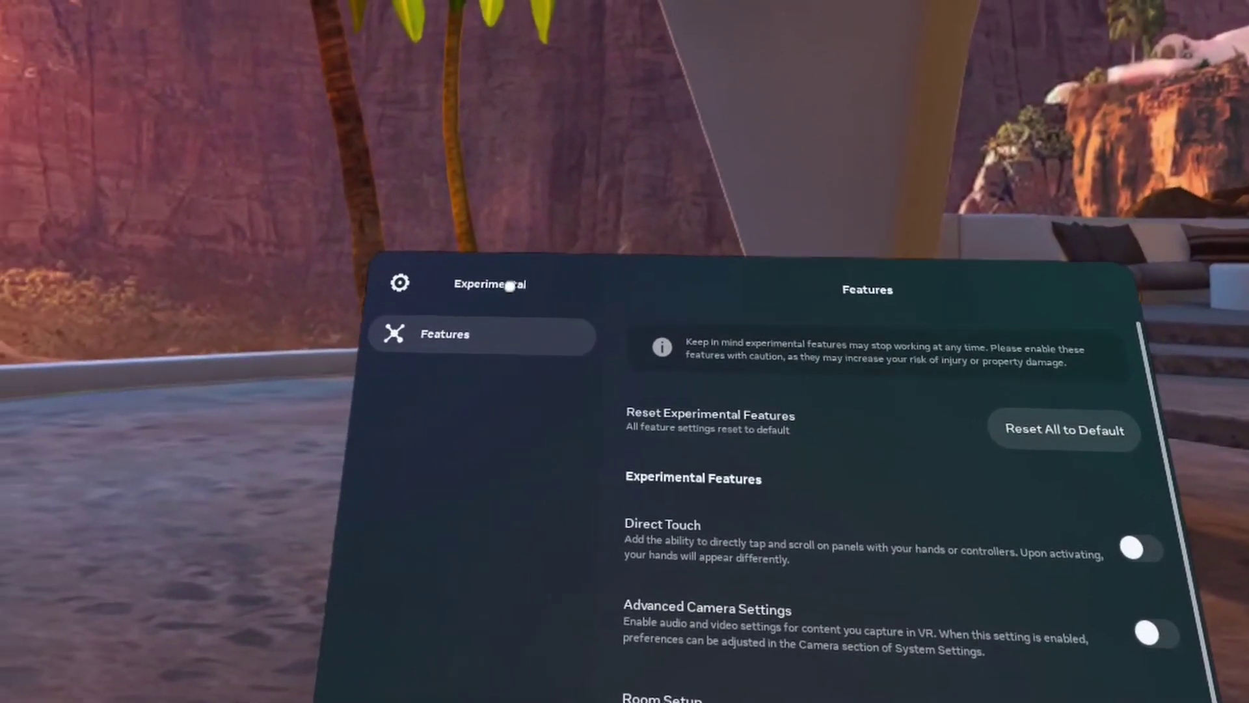
left_click(108, 262)
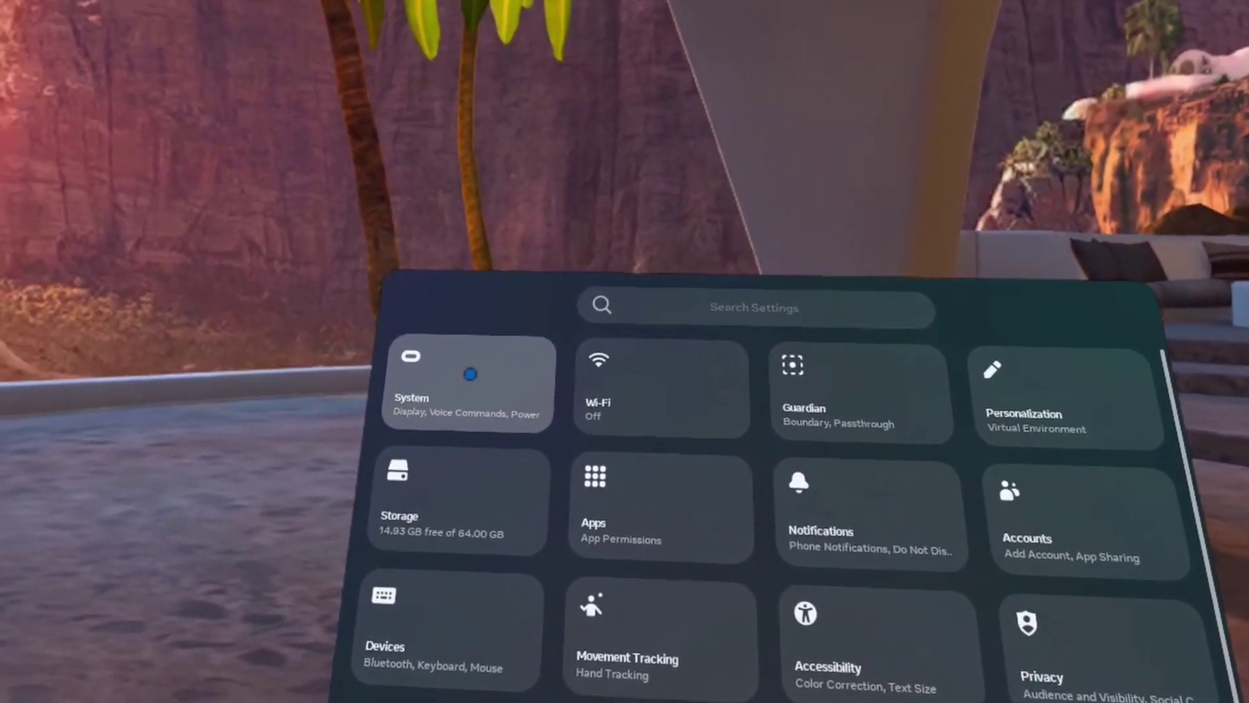
left_click(174, 354)
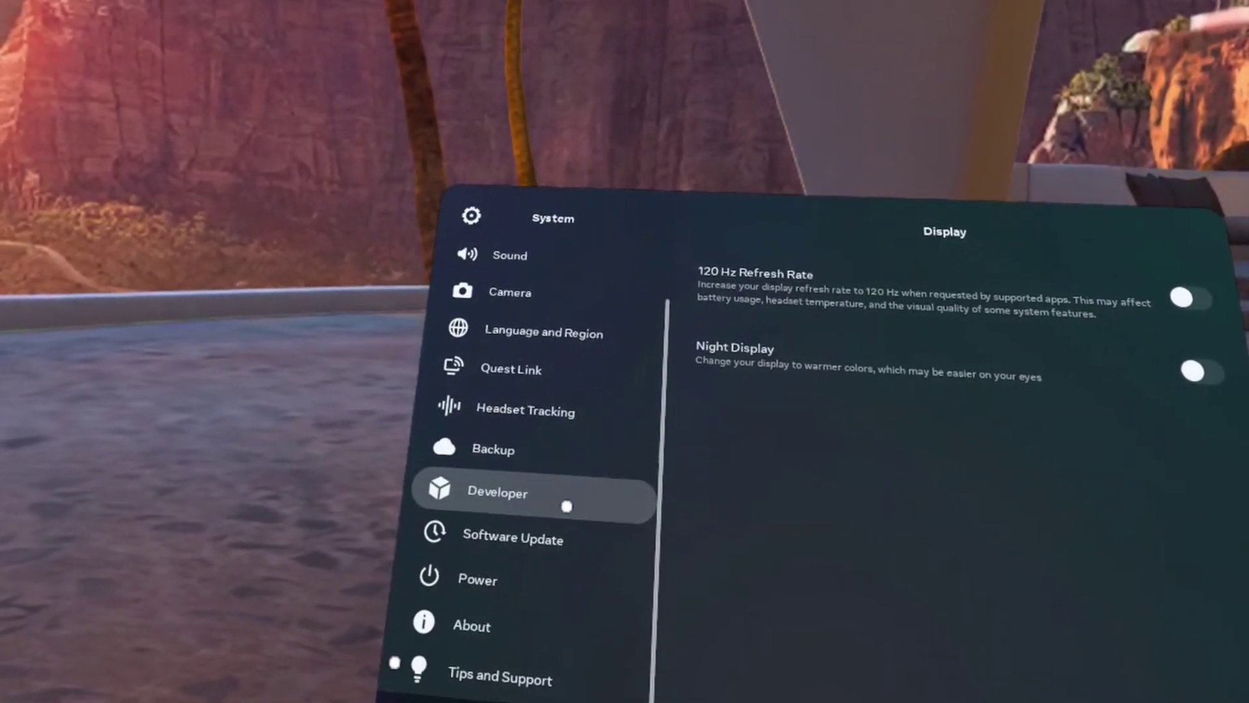
left_click(567, 506)
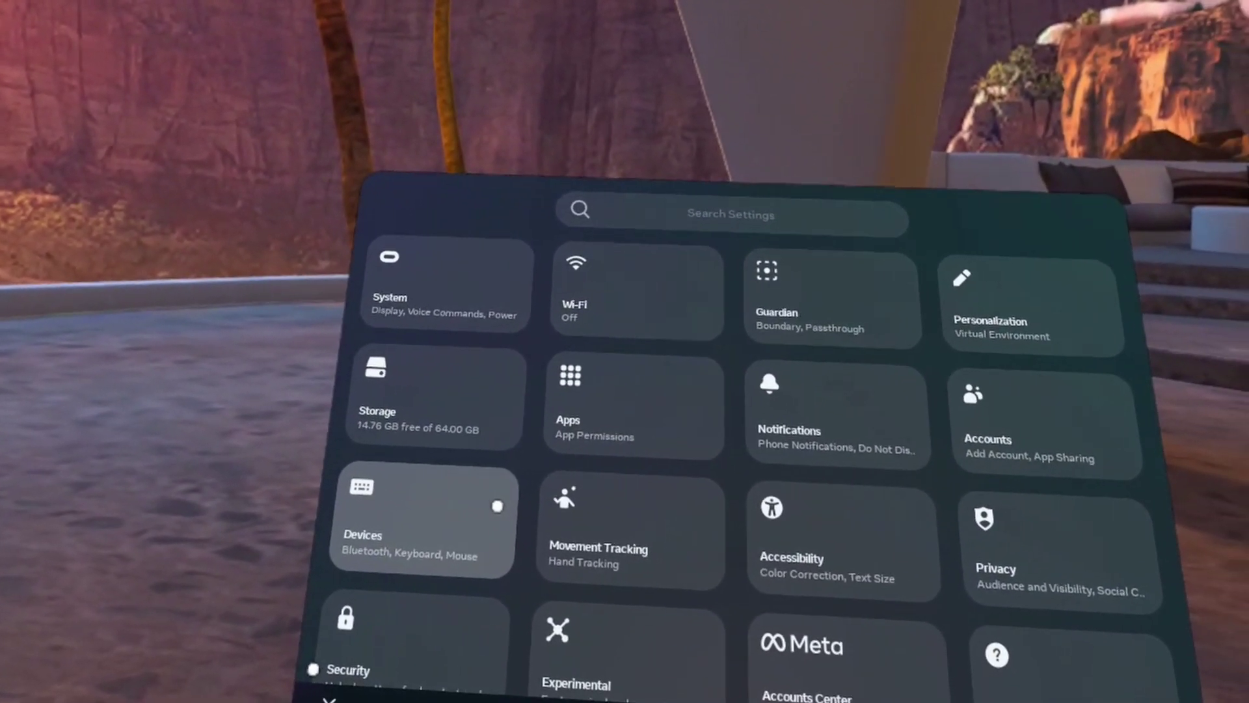
- Go to the System Backup page and confirm Cloud Backup is switched on
scroll(600, 468, "down", 1)
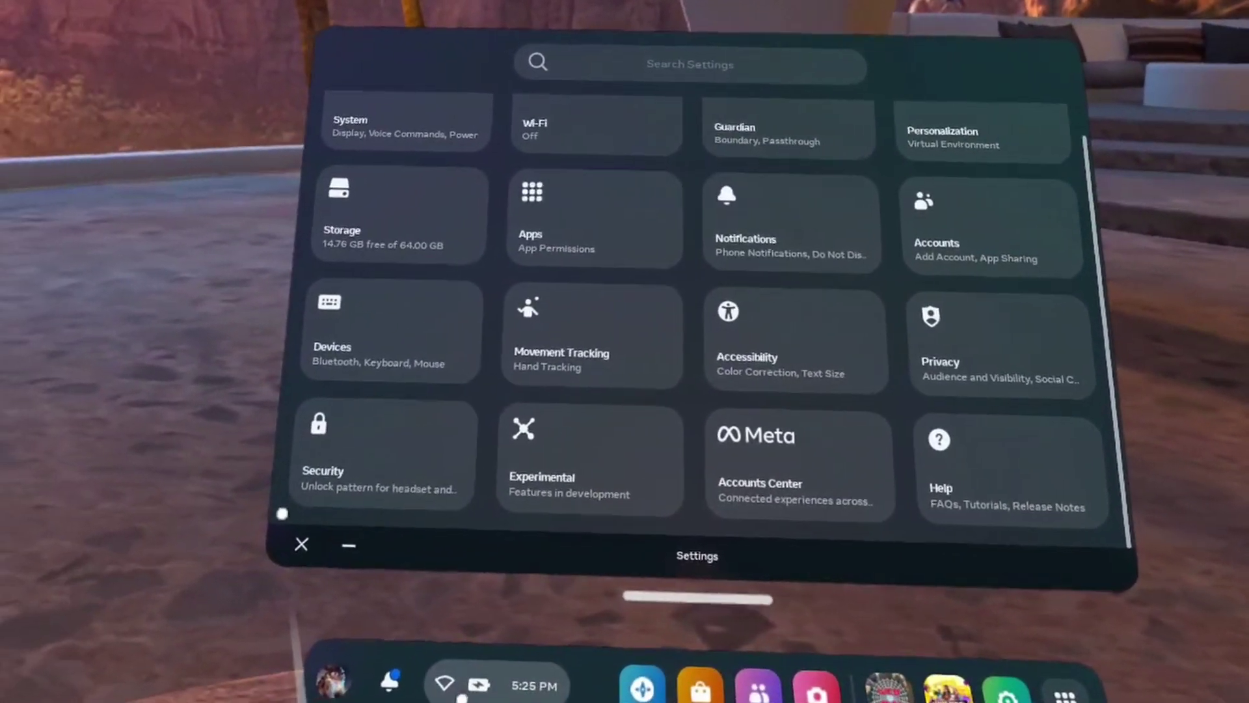
left_click(404, 126)
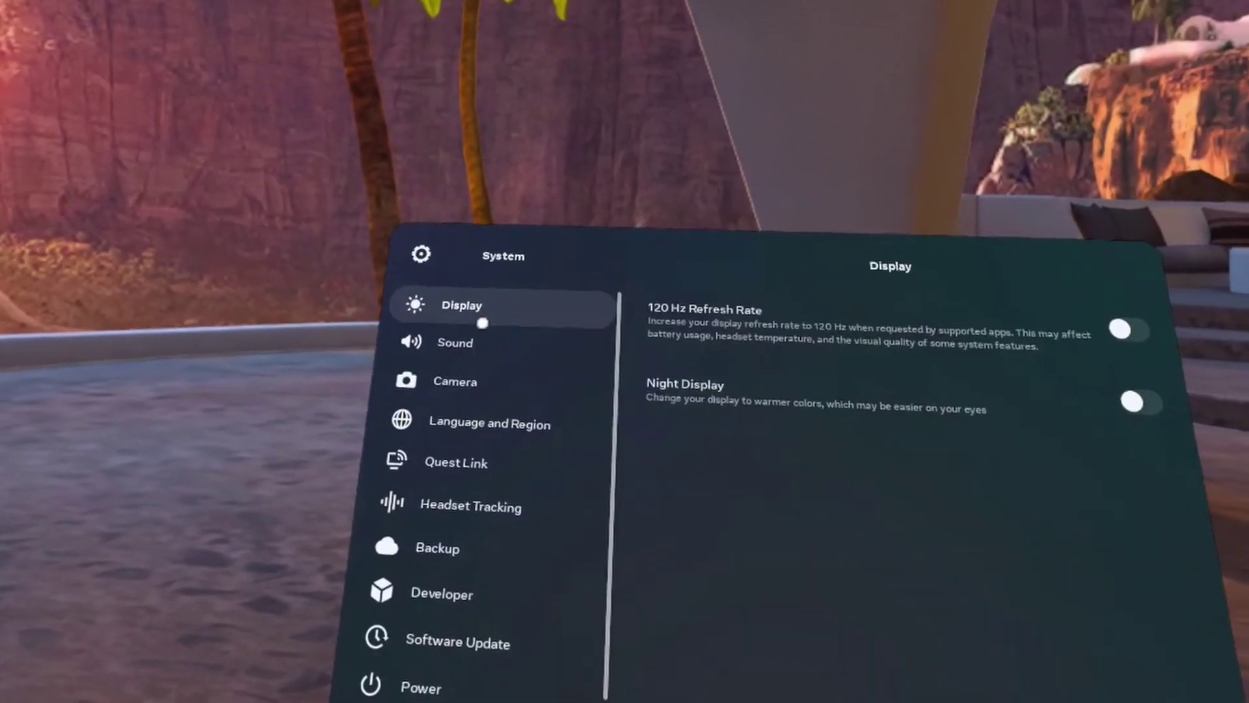
scroll(574, 566, "down", 2)
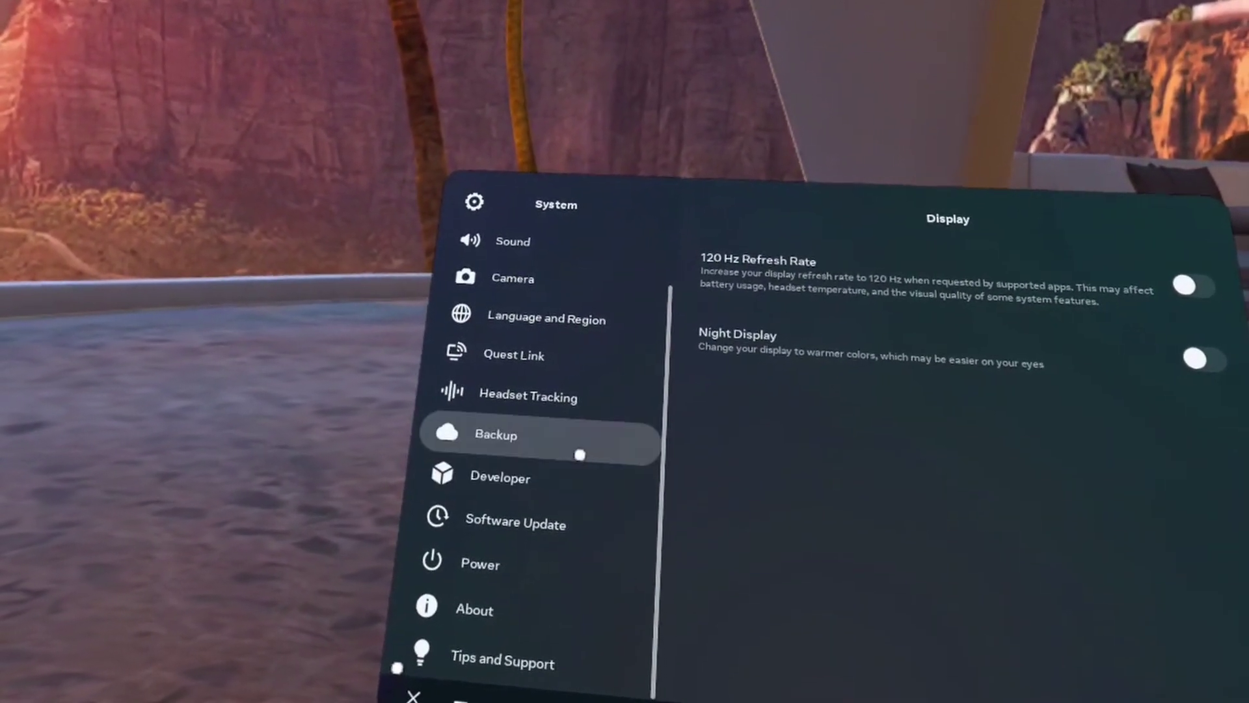
left_click(582, 450)
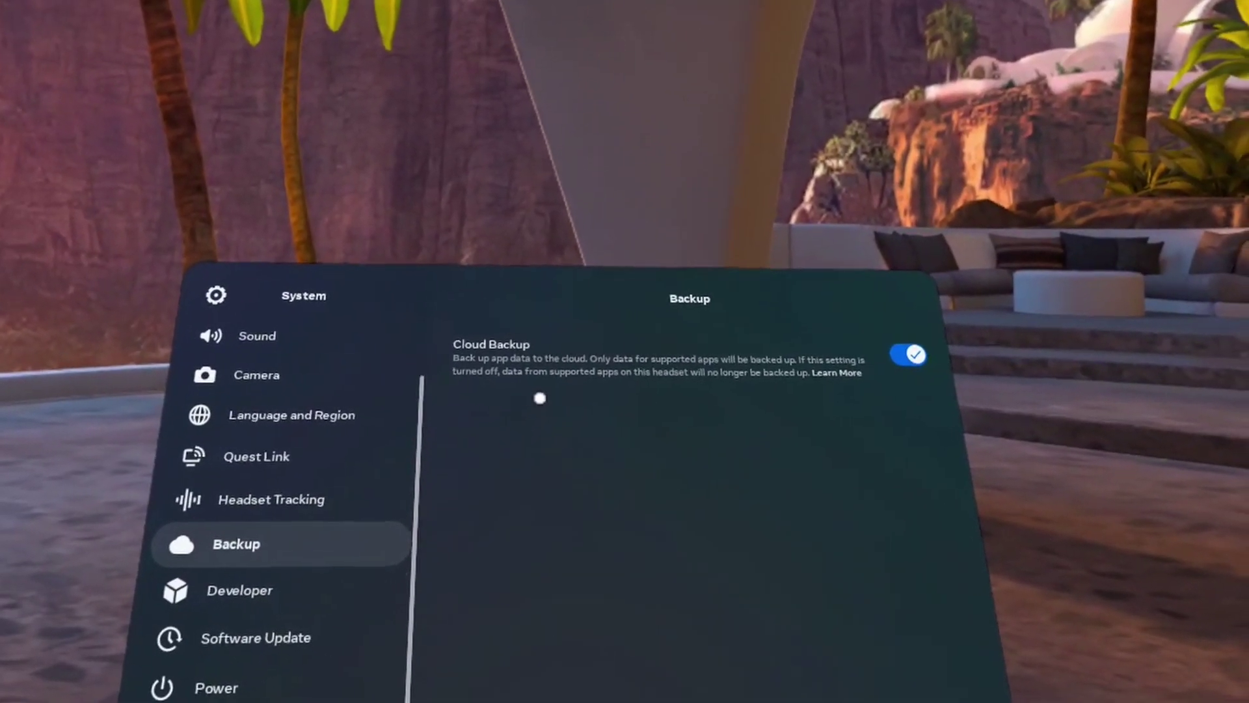